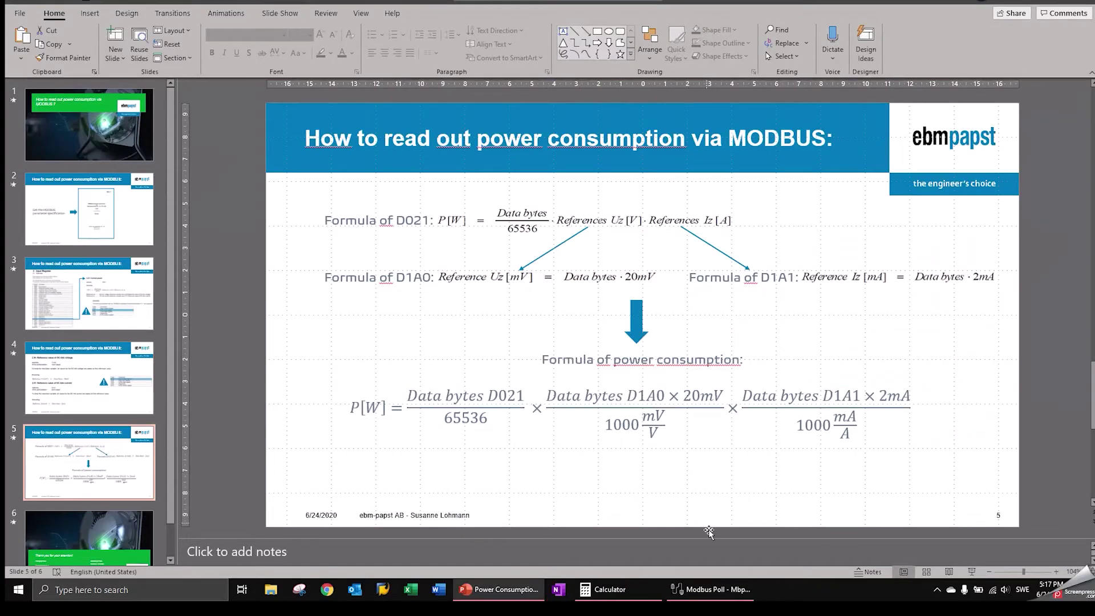
Switch to Modbus Poll and send the hex request 03 04 D0 21 00 01 from the Test Center
left_click(701, 596)
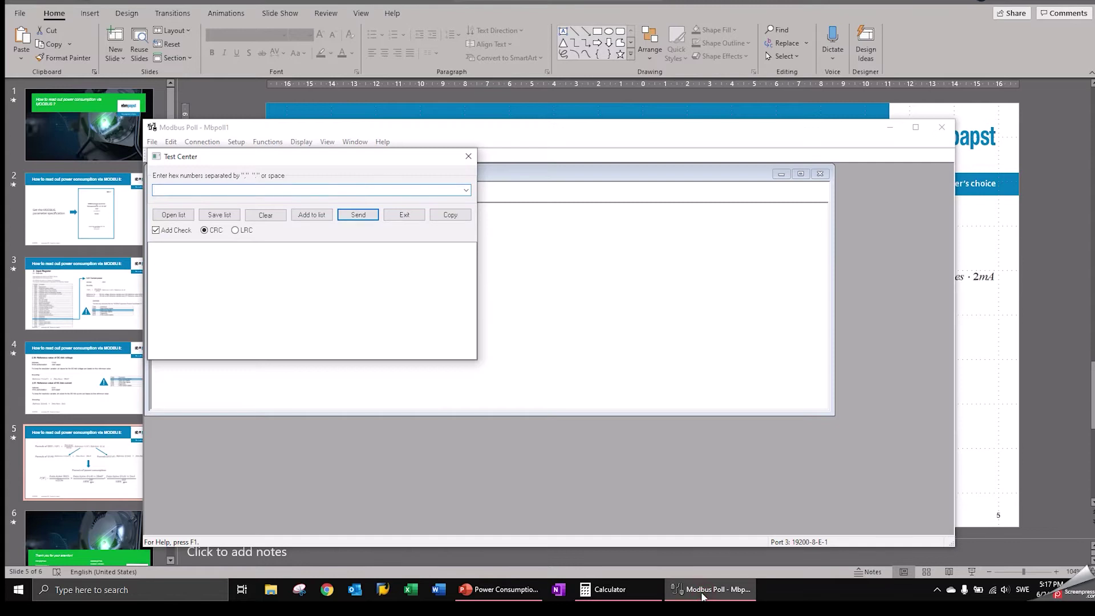
left_click(319, 193)
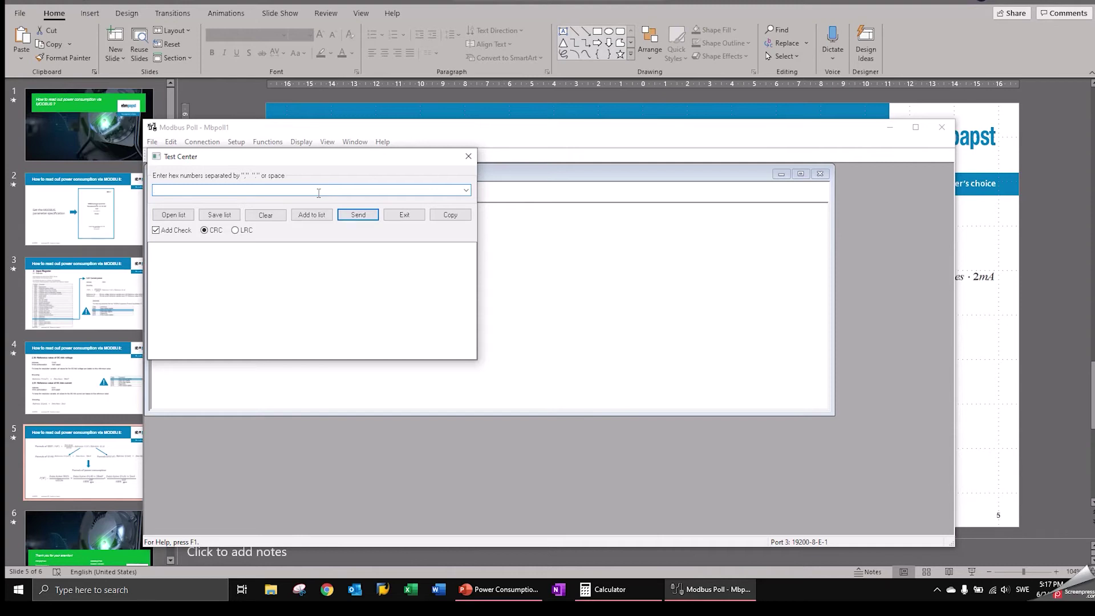
type("03")
type("04 D0 21 00 01")
left_click(365, 220)
left_click(363, 216)
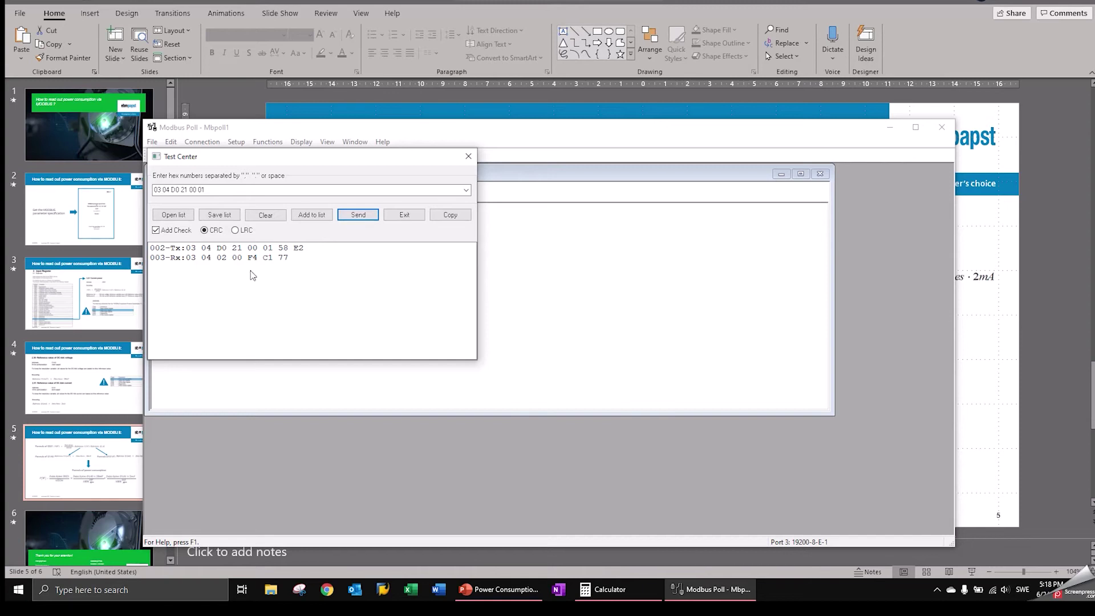
Switch to Calculator and enter the D021 data bytes F4 as a hex number for decimal conversion
left_click(625, 593)
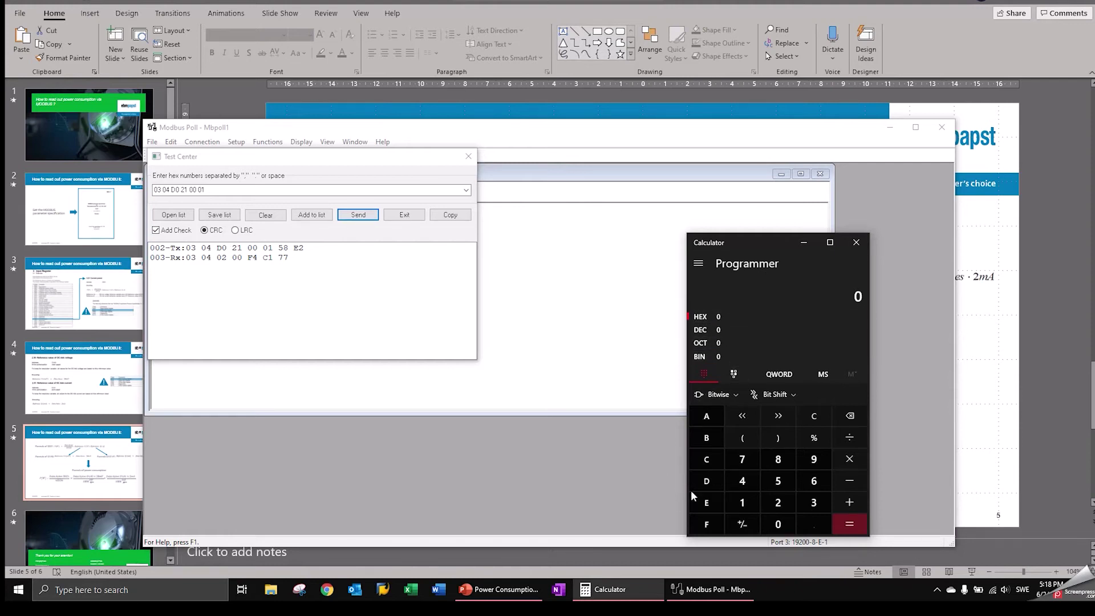
left_click(708, 523)
left_click(742, 481)
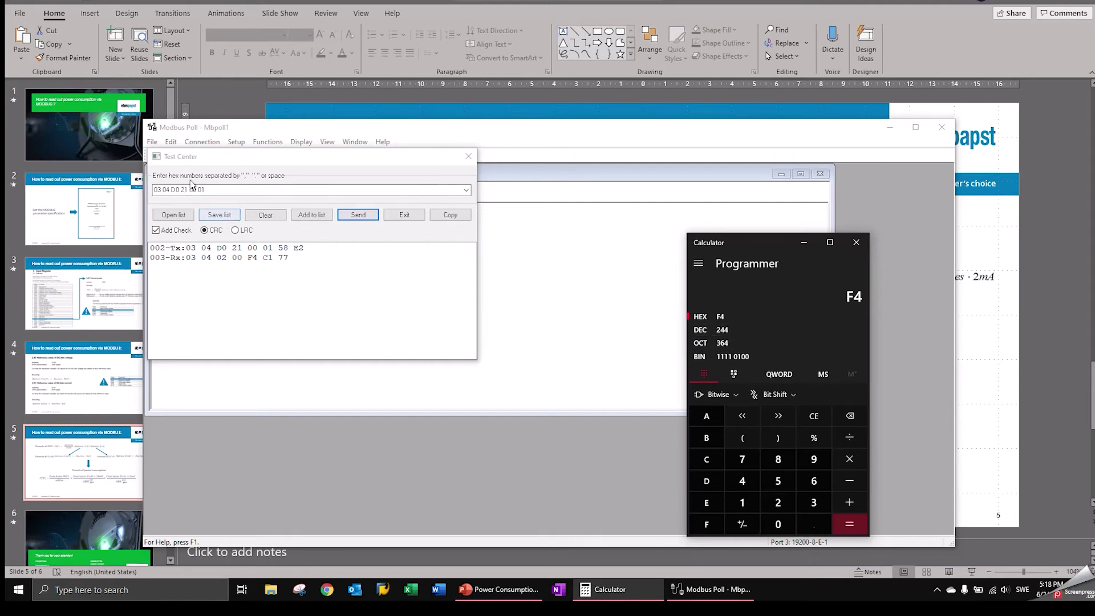
Change the Test Center request in Modbus Poll to 03 03 D1 A0 00 01 and send it
left_click(215, 190)
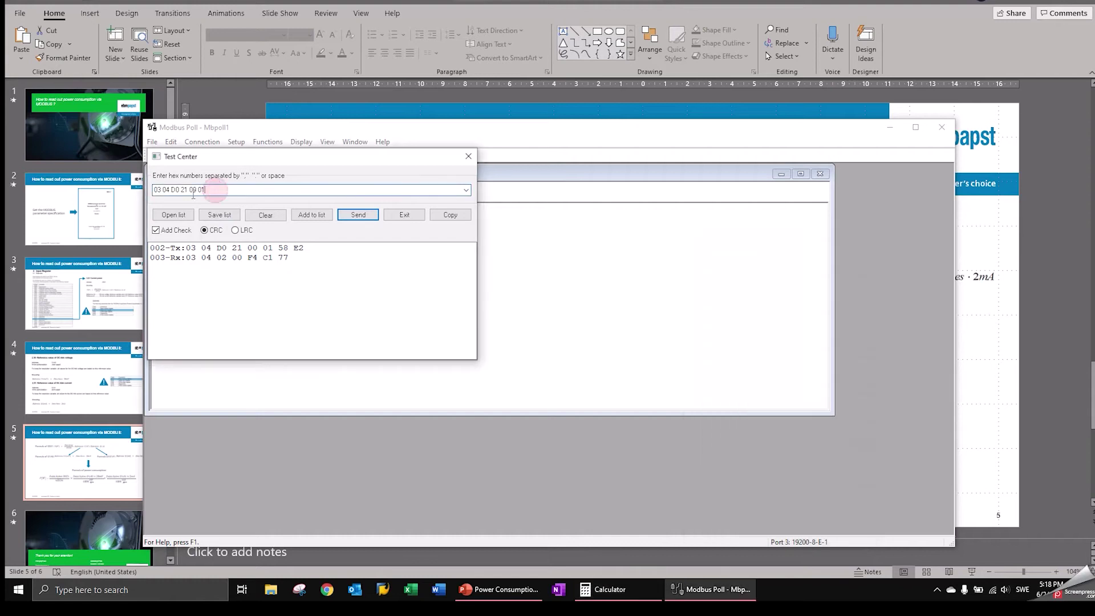
left_click(161, 190)
left_click(170, 192)
key("BackSpace")
type("3")
key("Delete")
key("Delete")
key("Delete")
key("Delete")
key("Delete")
key("Delete")
key("Delete")
key("Delete")
key("Delete")
key("Delete")
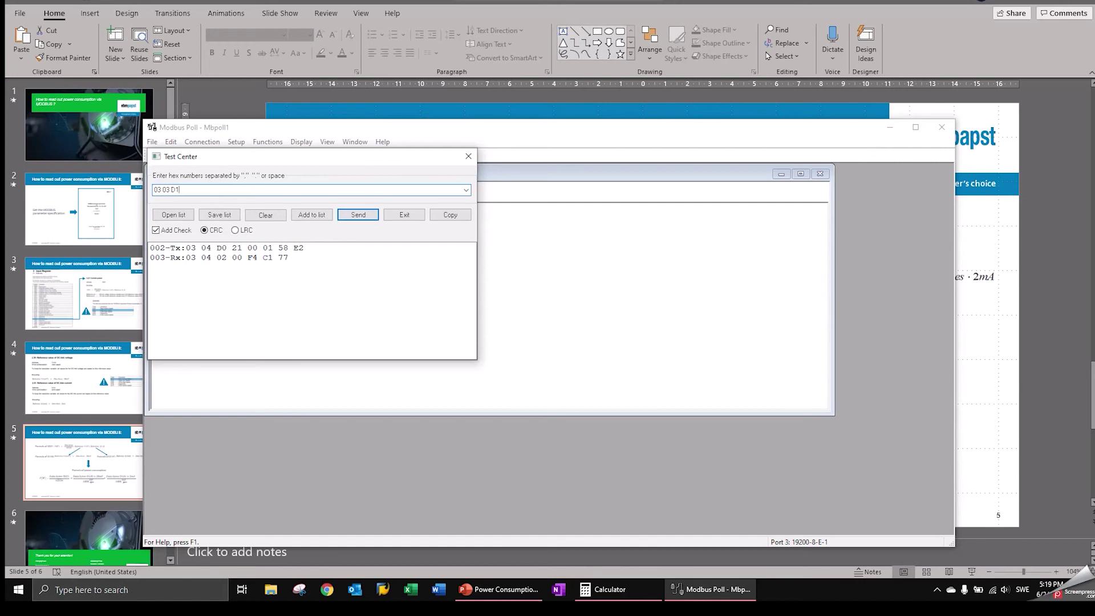
type("1 A0 00 01")
left_click(374, 216)
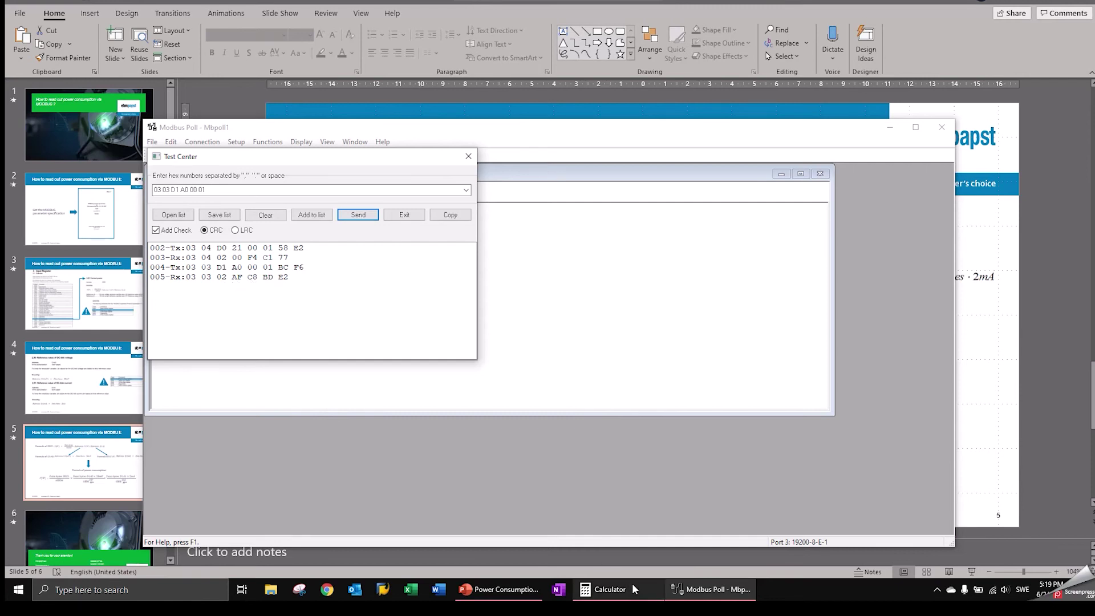
Switch to Calculator, clear the previous entry and enter the D1A0 data bytes AFC8 in hex for decimal conversion
left_click(607, 589)
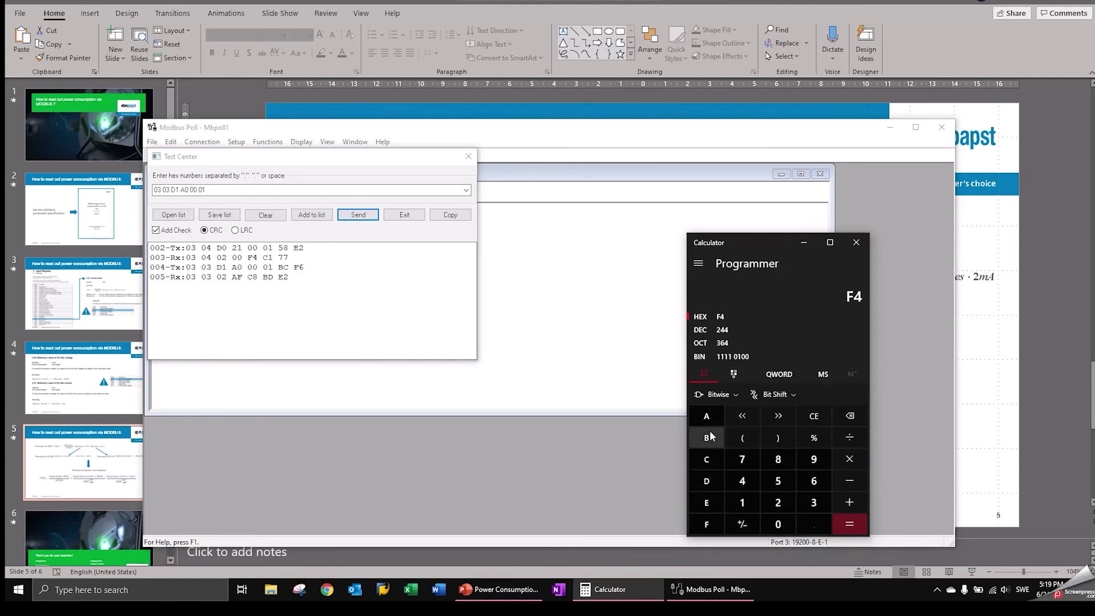
left_click(819, 415)
left_click(711, 418)
left_click(711, 520)
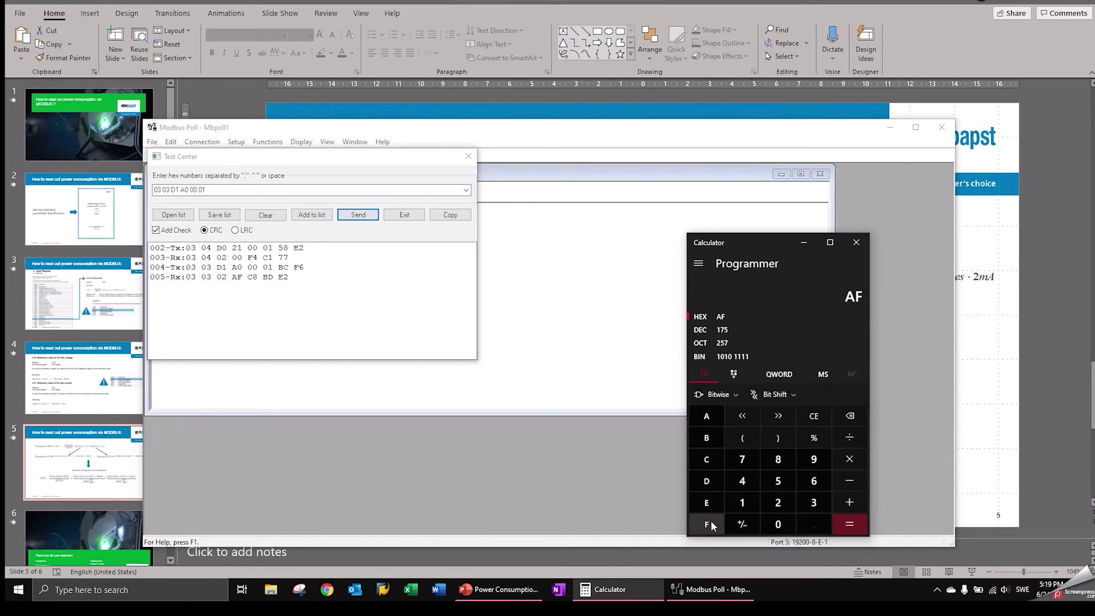
left_click(707, 460)
left_click(778, 459)
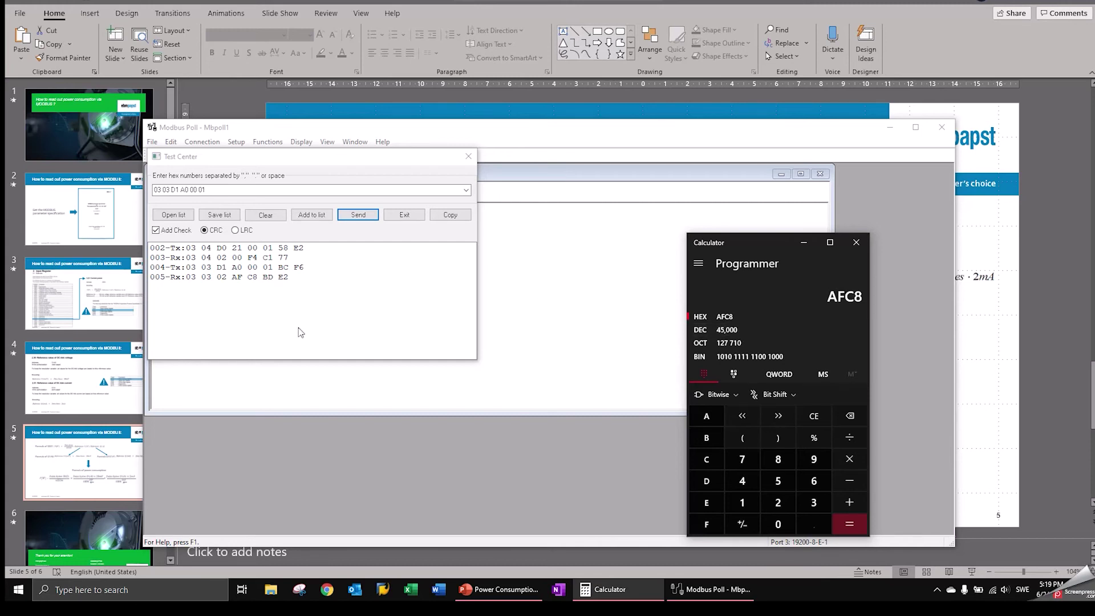
Change the register in the Modbus Poll request to D1 A1 and send 03 03 D1 A1 00 01
left_click(186, 189)
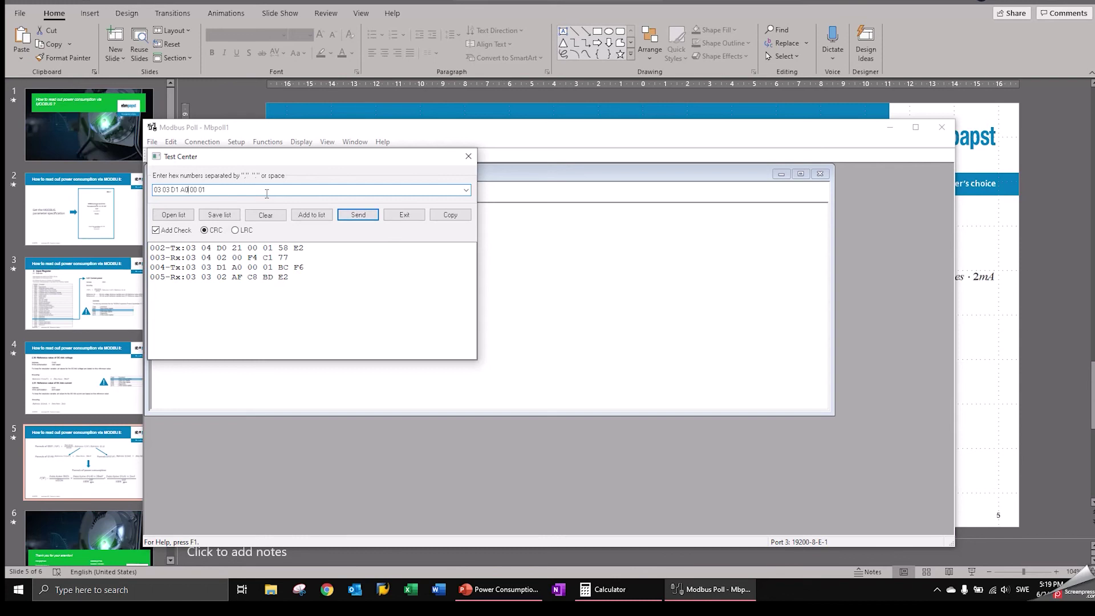
key("BackSpace")
type("1")
left_click(358, 218)
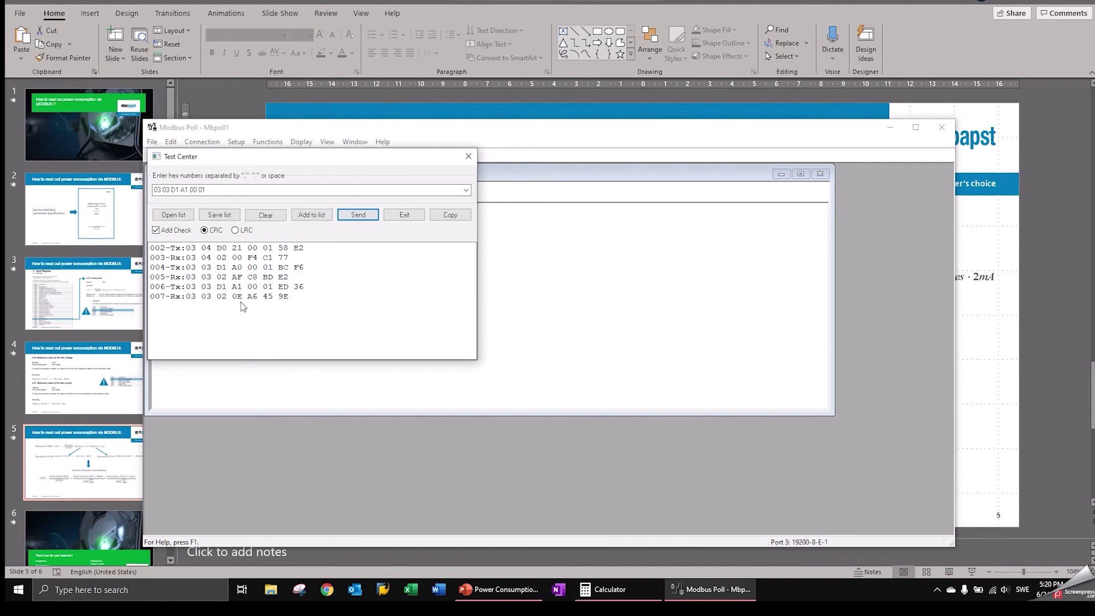
Switch to Calculator, clear the previous entry and enter the D1A1 data bytes EA6 in hex for decimal conversion
left_click(615, 590)
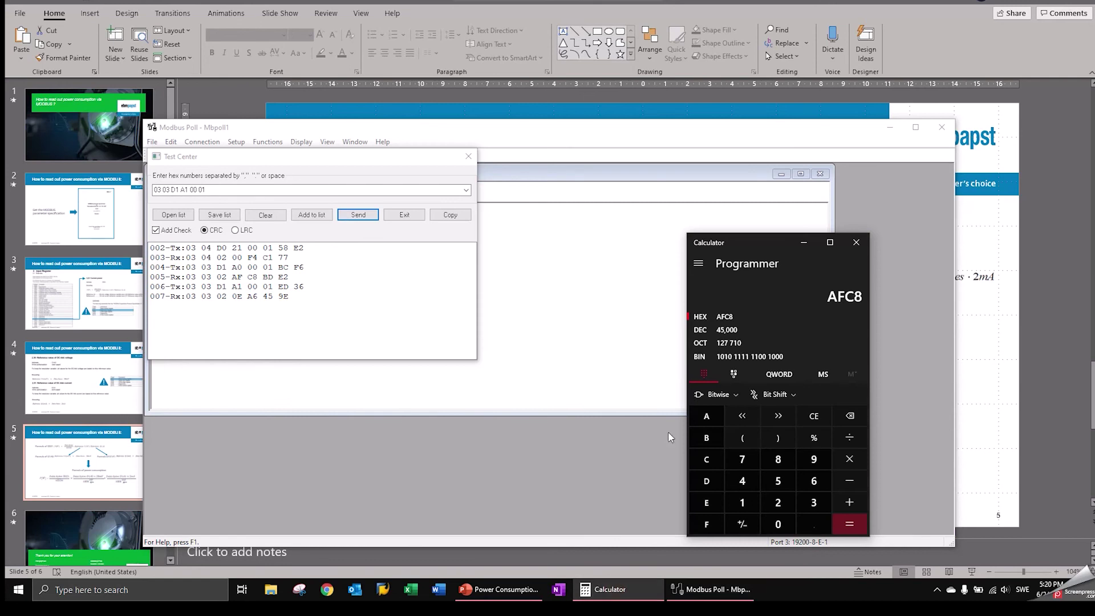
left_click(821, 419)
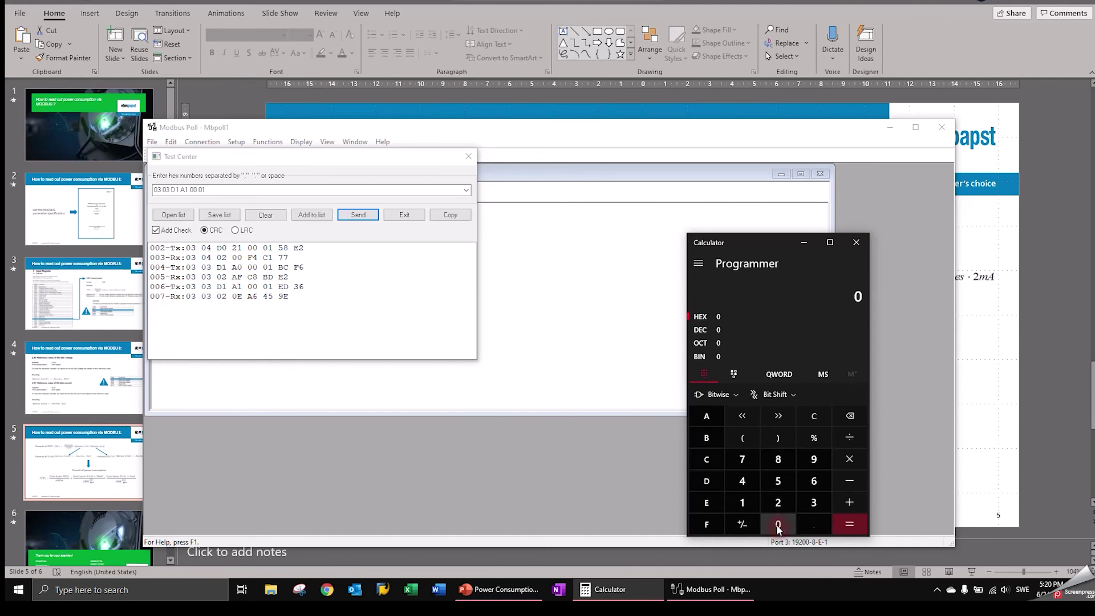
left_click(707, 505)
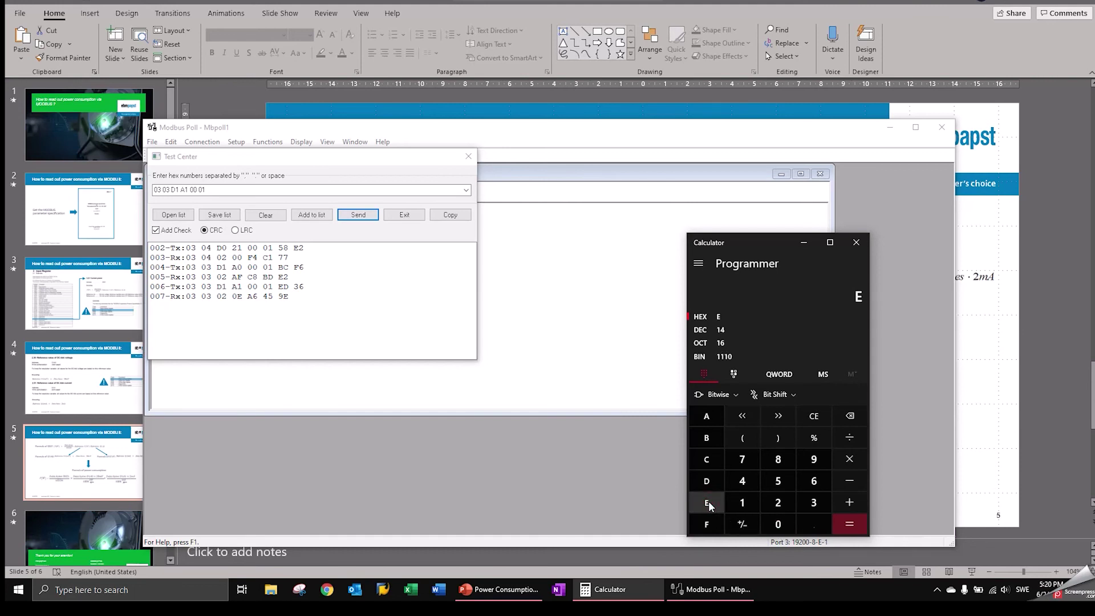
left_click(707, 416)
left_click(814, 482)
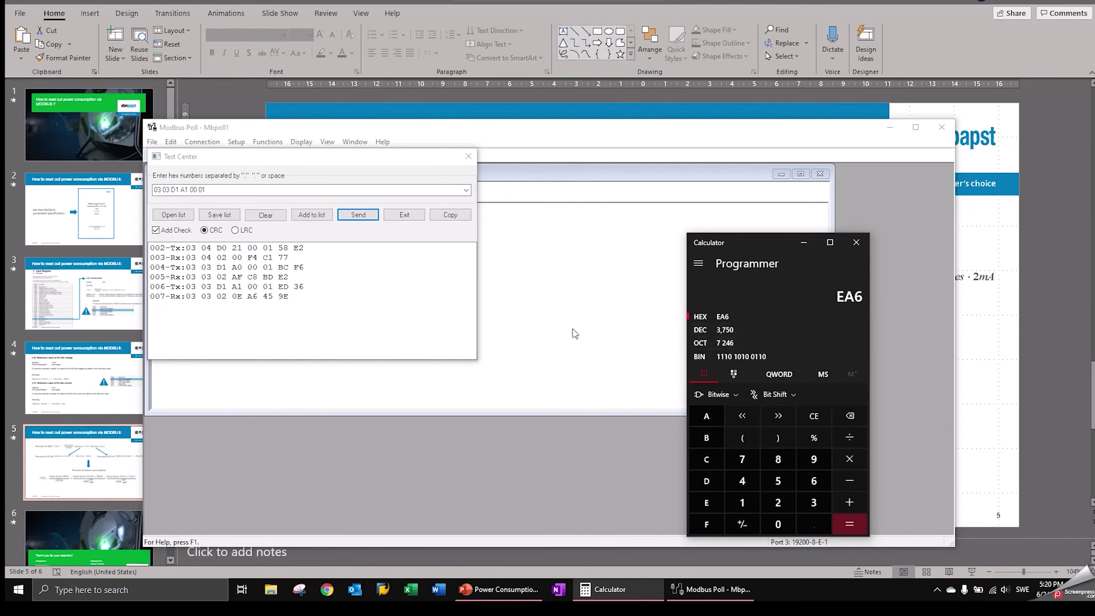
Switch to the PowerPoint presentation and replace "Data bytes D021" in the power consumption formula with 244
left_click(500, 591)
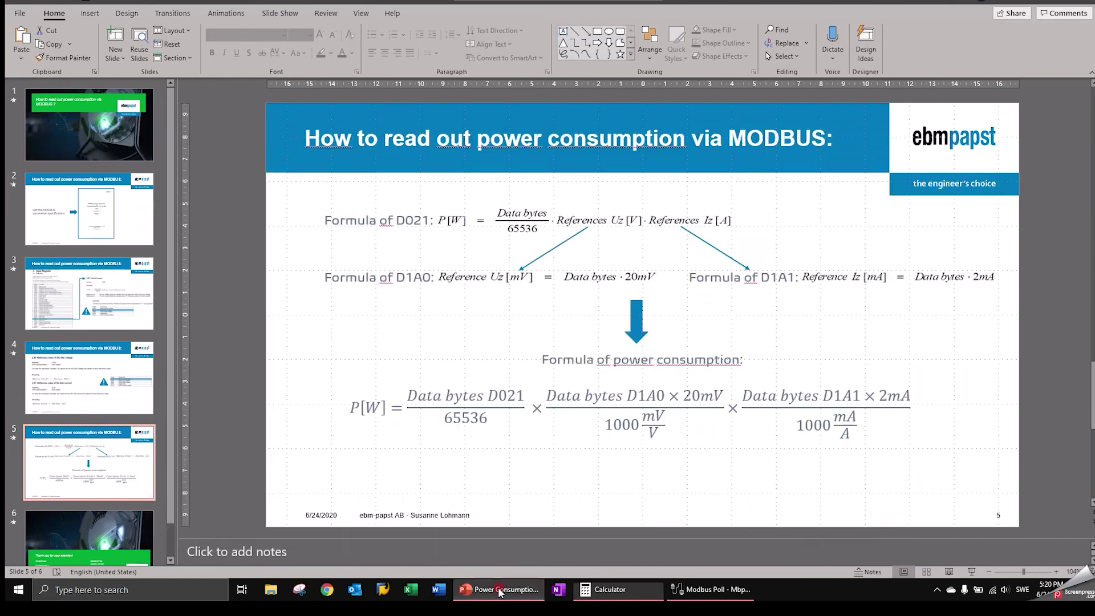
left_click(503, 393)
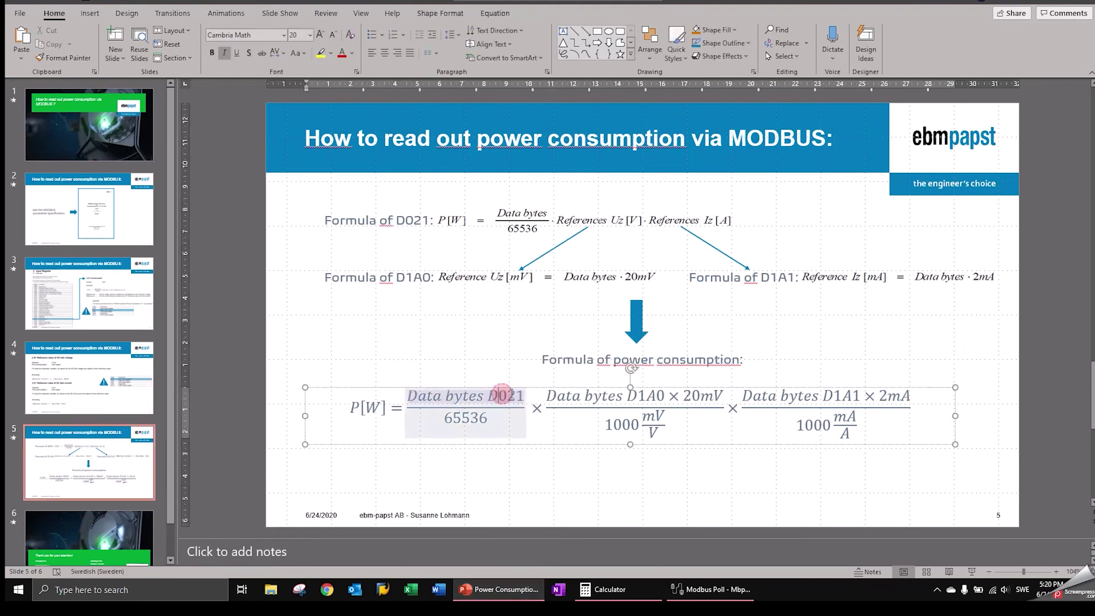
left_click_drag(523, 395, 424, 397)
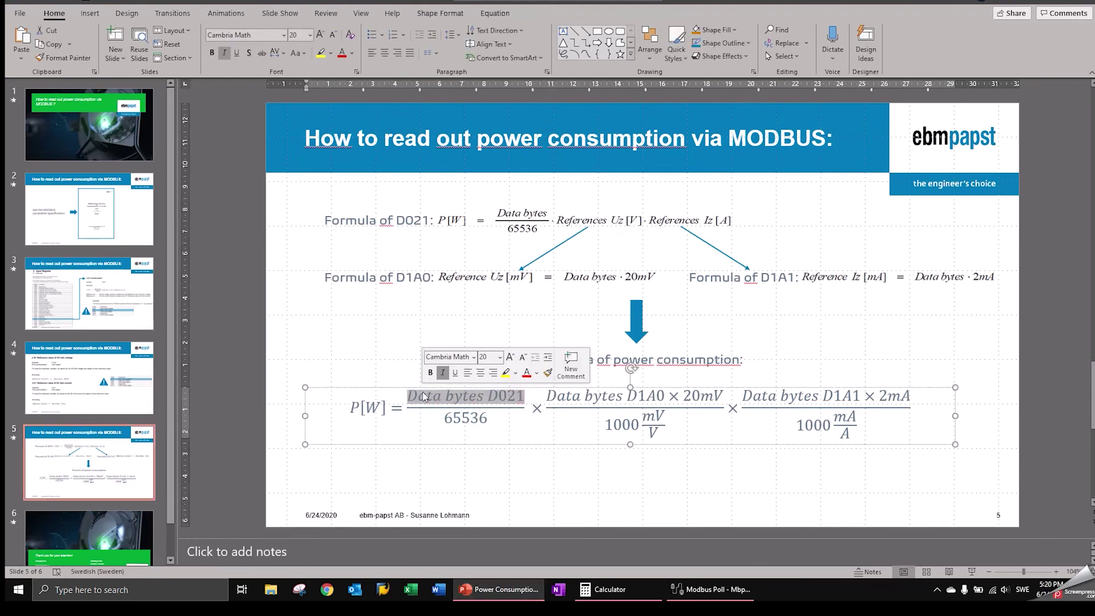
type("244")
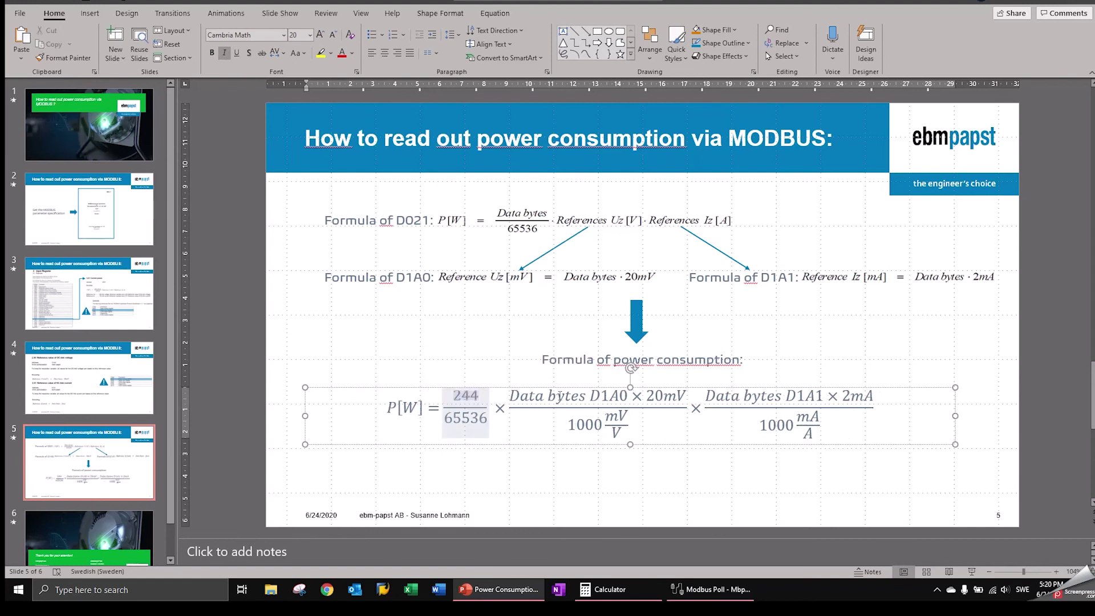
Replace "Data bytes D1A0" in the second fraction of the power consumption formula with 45000
left_click(565, 395)
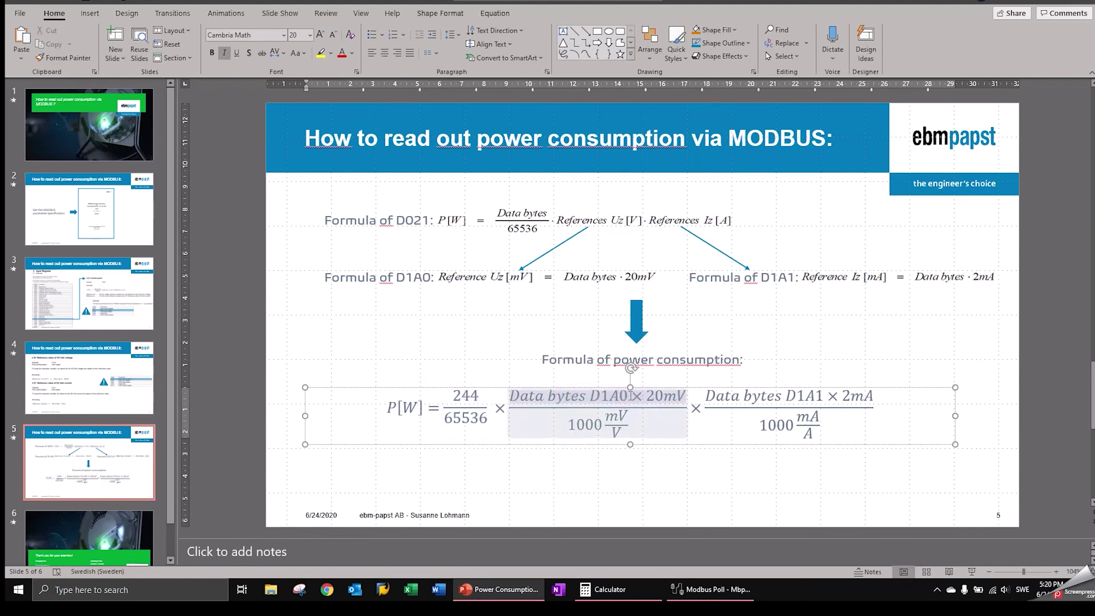
left_click(629, 395)
key("BackSpace")
key("BackSpace")
key("BackSpace")
key("BackSpace")
key("BackSpace")
key("BackSpace")
key("BackSpace")
key("BackSpace")
key("BackSpace")
key("BackSpace")
key("BackSpace")
key("BackSpace")
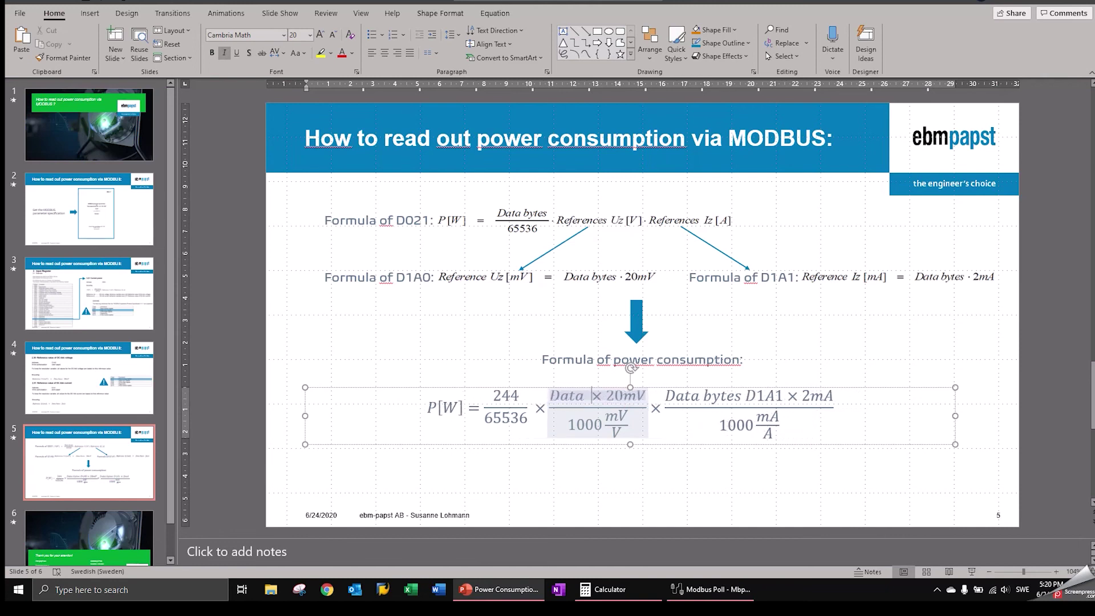
type("45000")
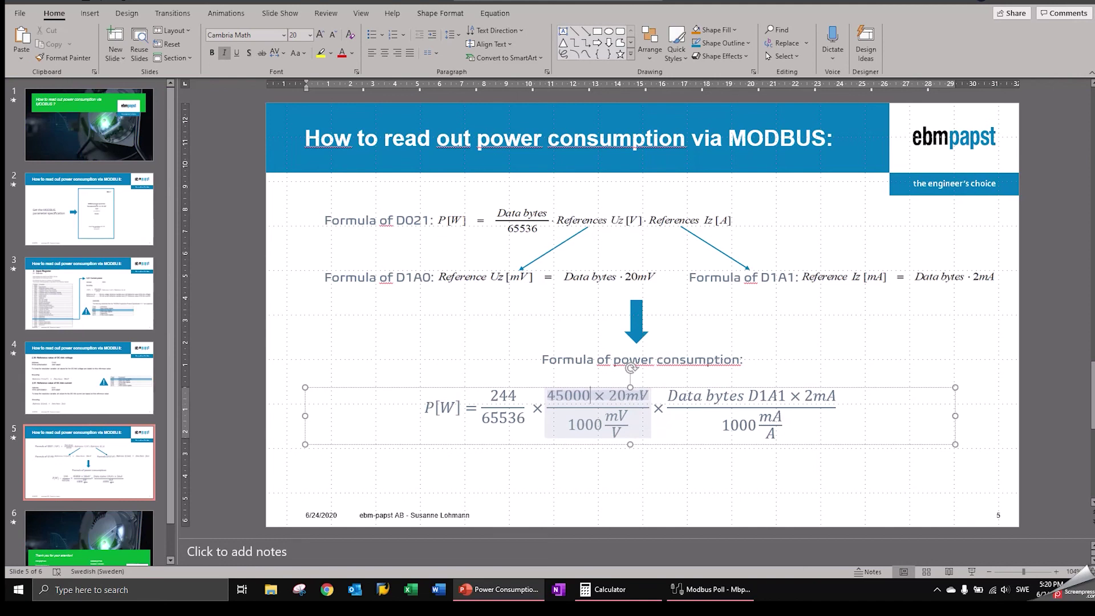
Replace "Data bytes D1A1" in the third fraction of the power consumption formula with 3750
left_click(784, 395)
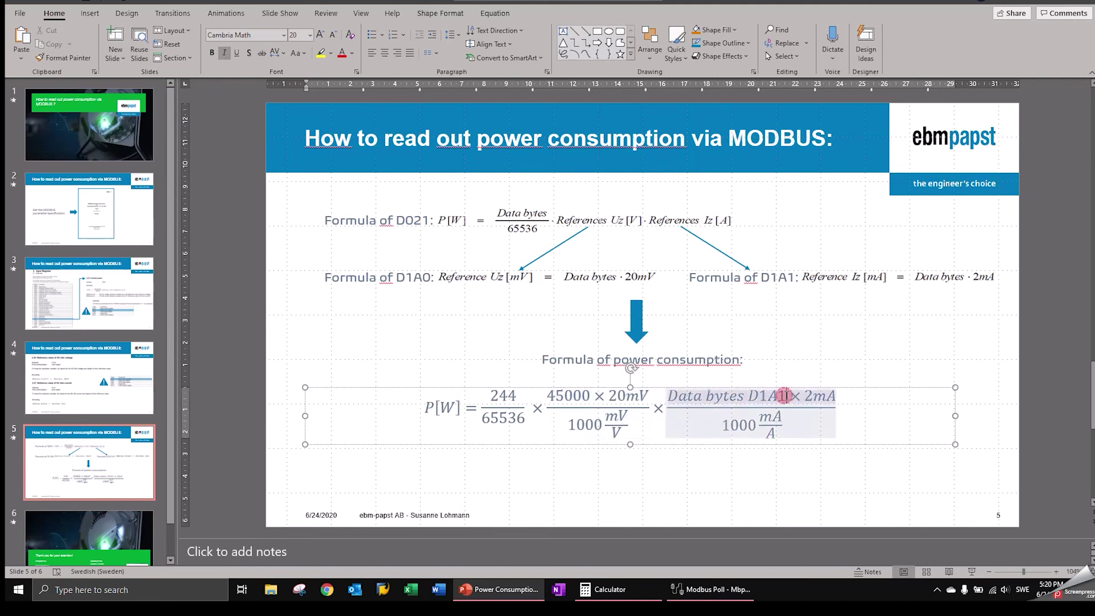
key("BackSpace")
key("BackSpace")
key("BackSpace")
key("BackSpace")
key("BackSpace")
key("BackSpace")
key("BackSpace")
key("BackSpace")
key("BackSpace")
key("BackSpace")
key("BackSpace")
key("BackSpace")
key("BackSpace")
key("BackSpace")
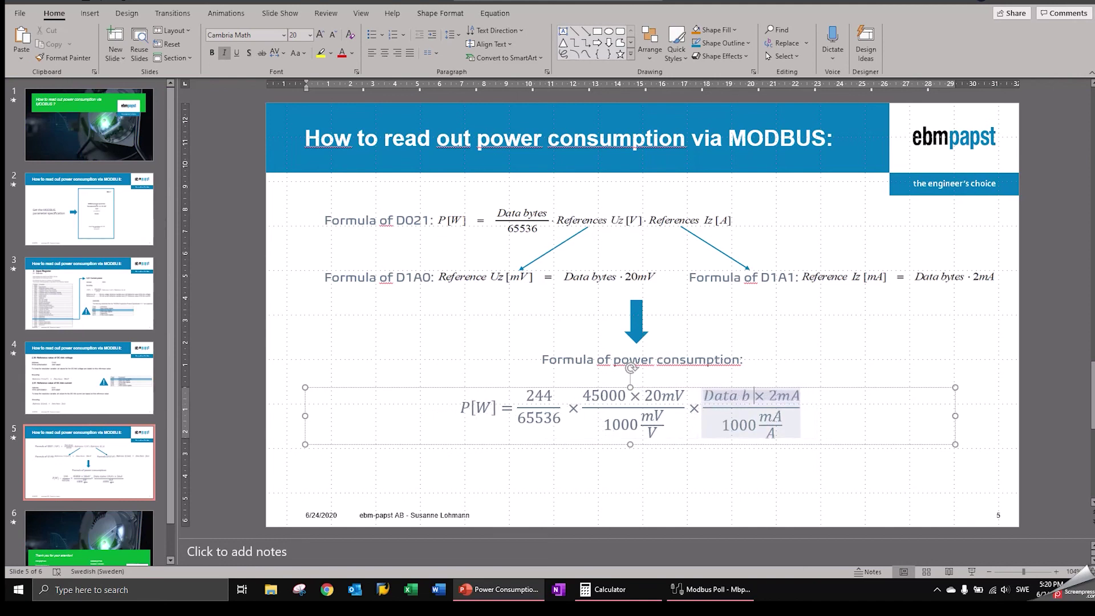
type("37")
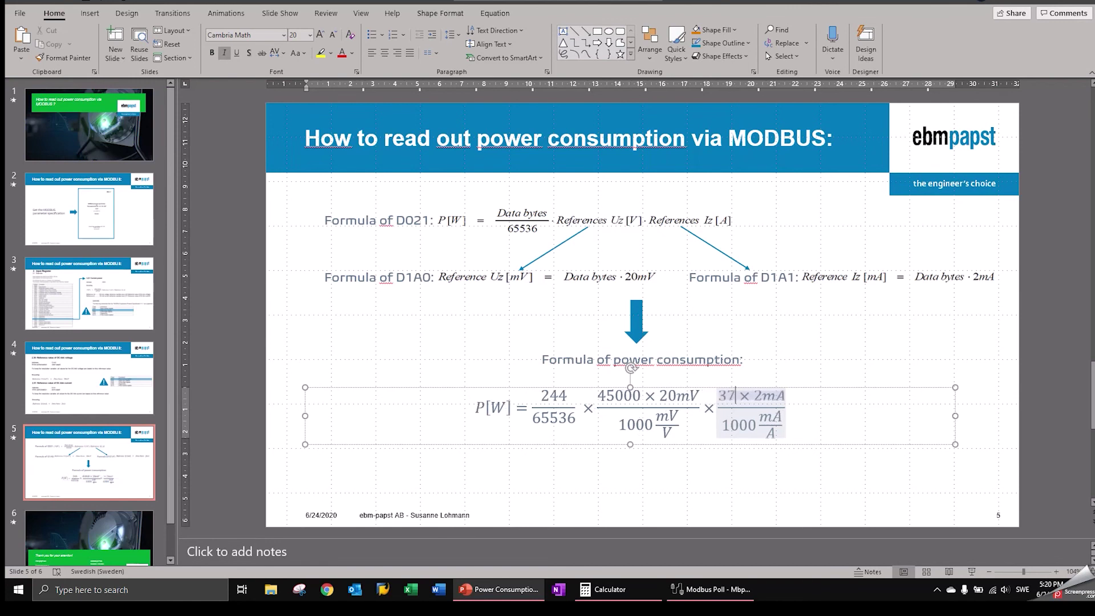
type("50")
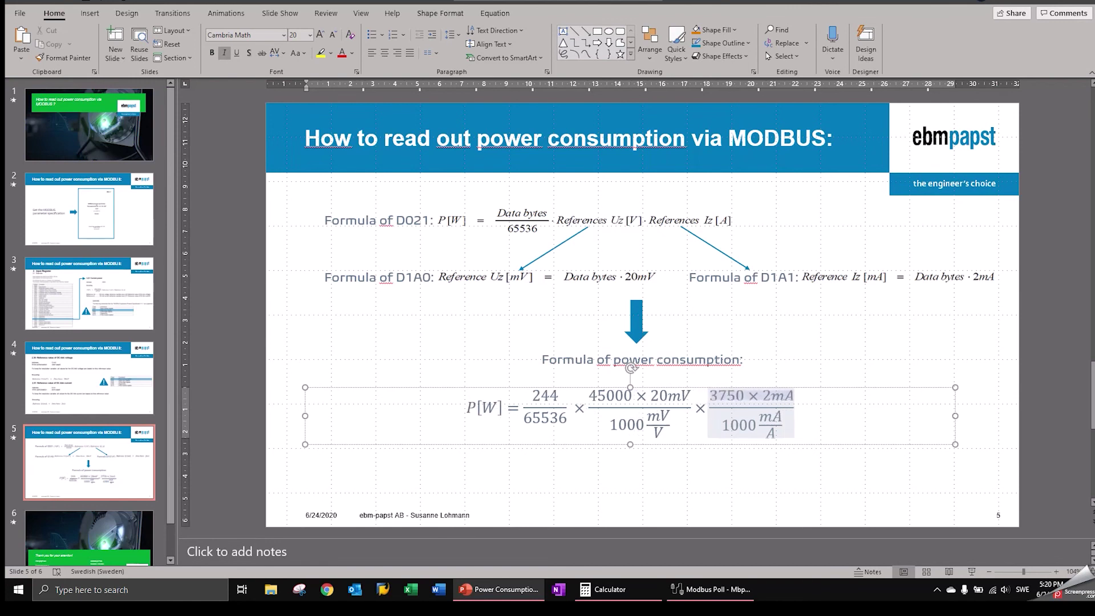